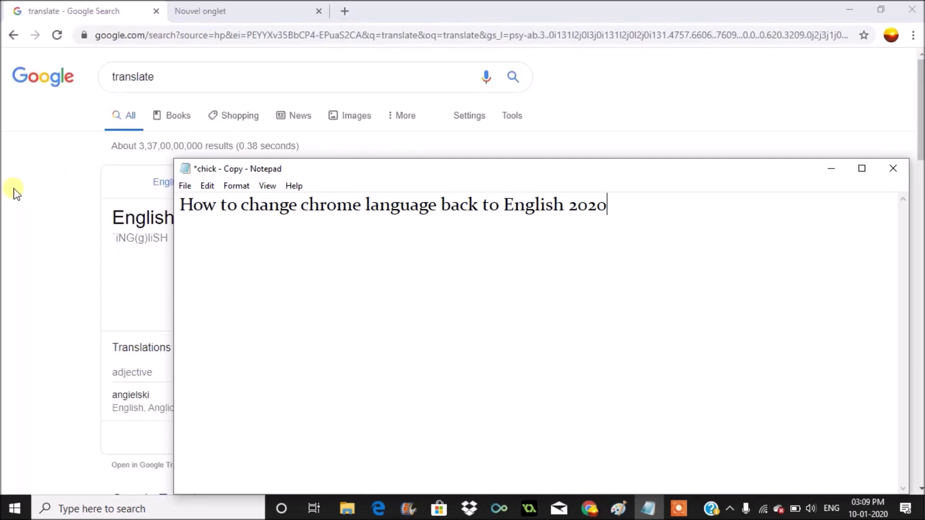
Bring Chrome forward onto the 'translate - Google Search' tab and select its address bar.
click(10, 189)
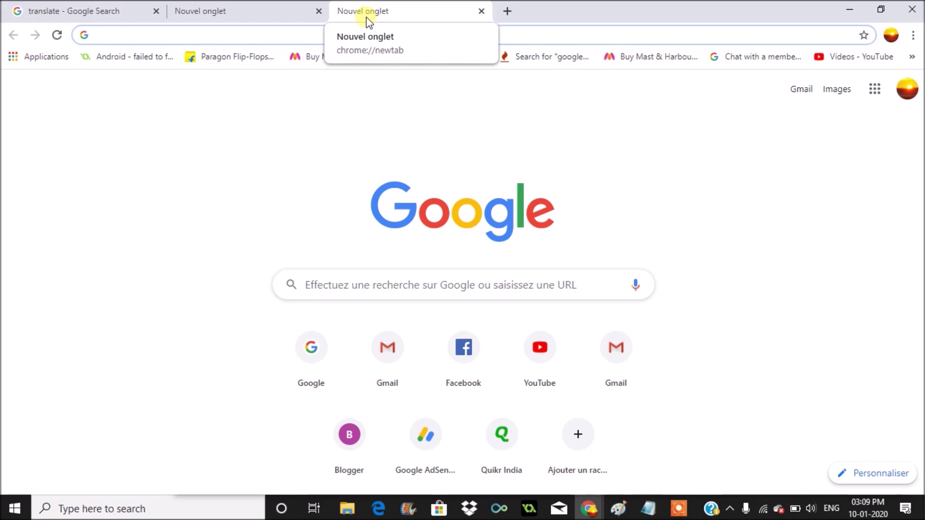
click(53, 10)
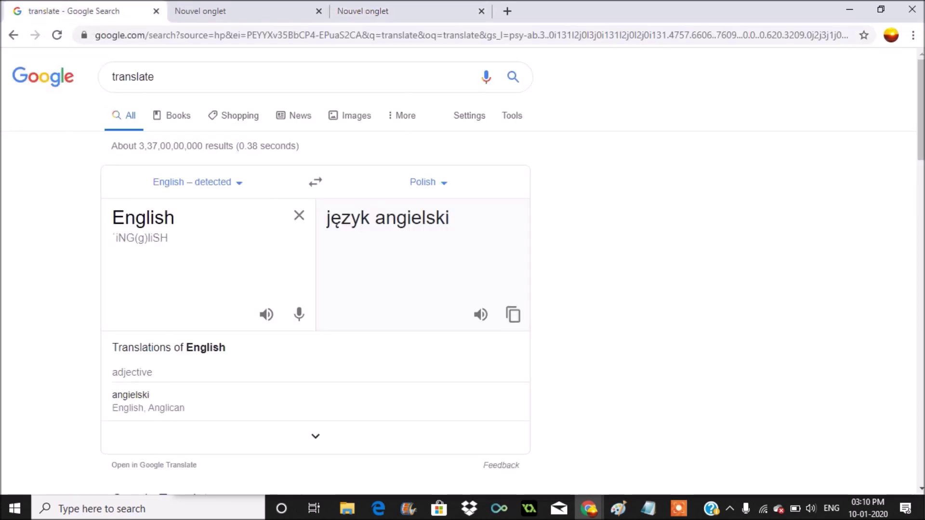
click(914, 35)
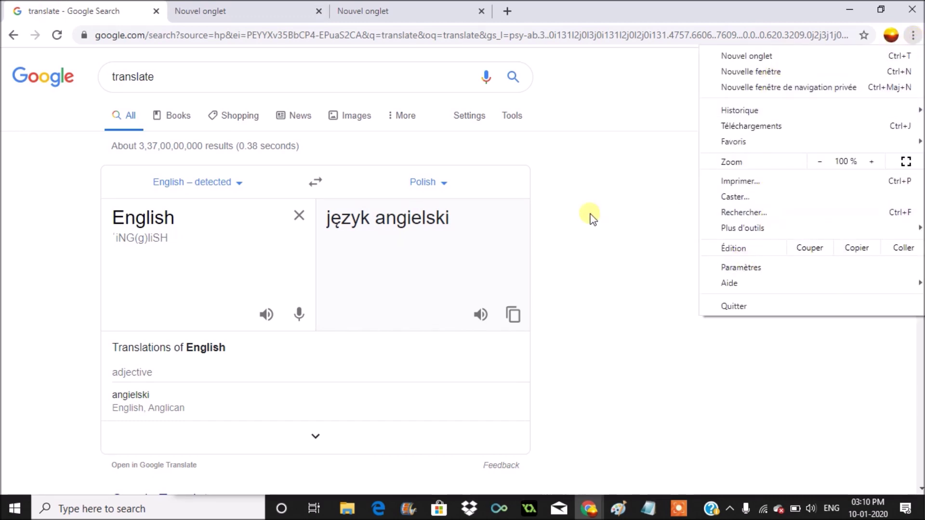
click(38, 197)
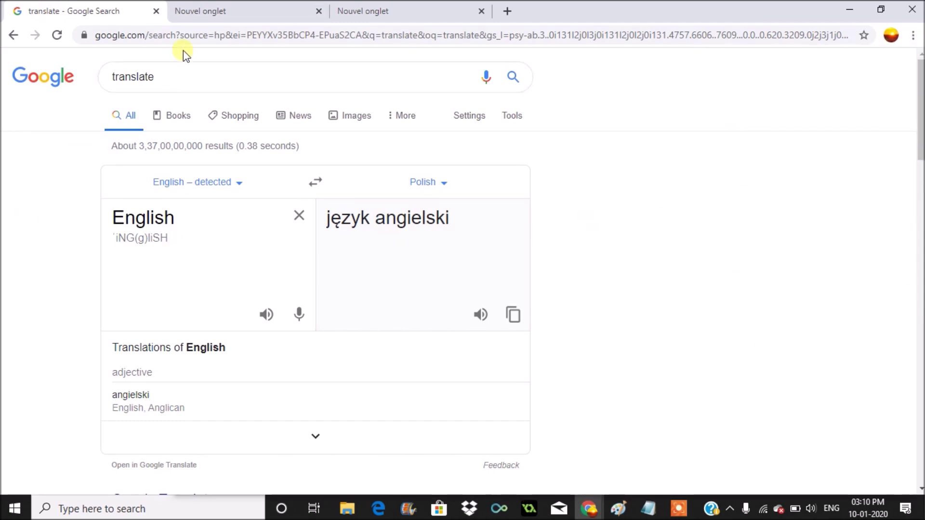
click(191, 35)
Load google.com and search for 'translate'.
text(google.com)
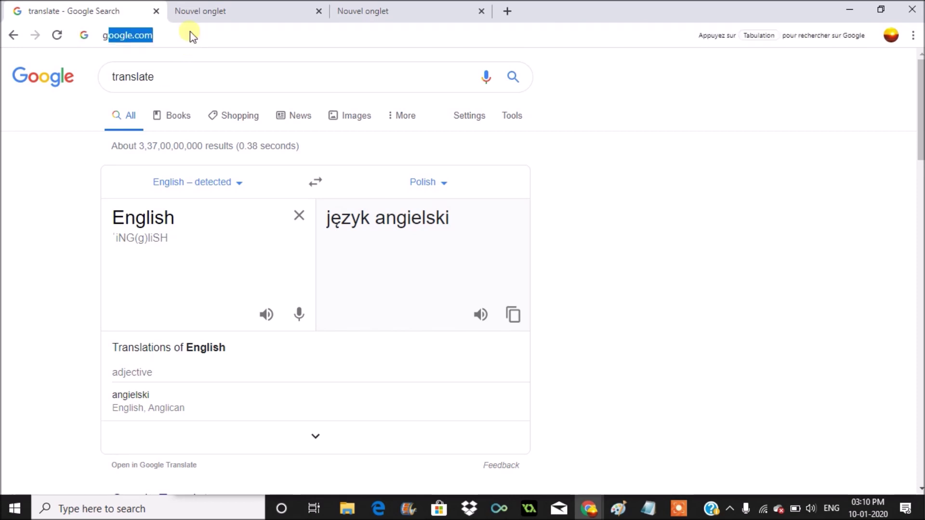
key(Return)
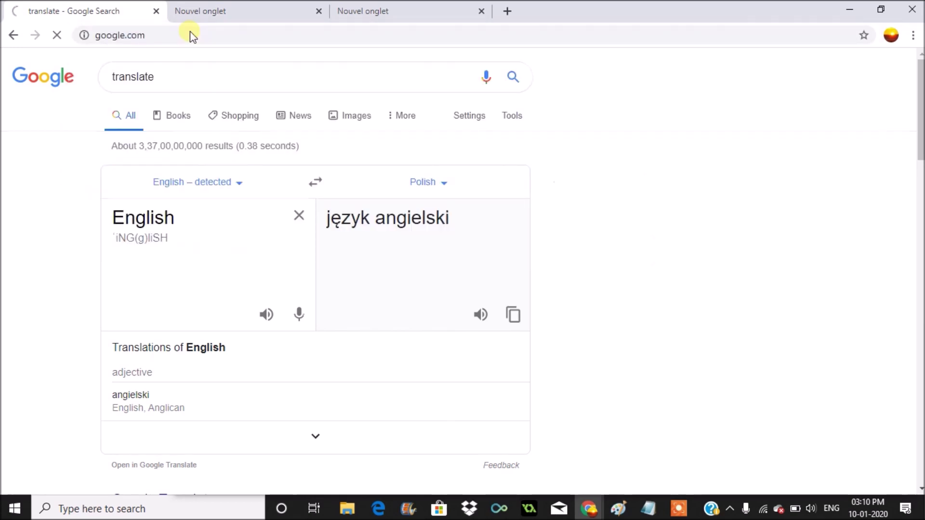
text(tran)
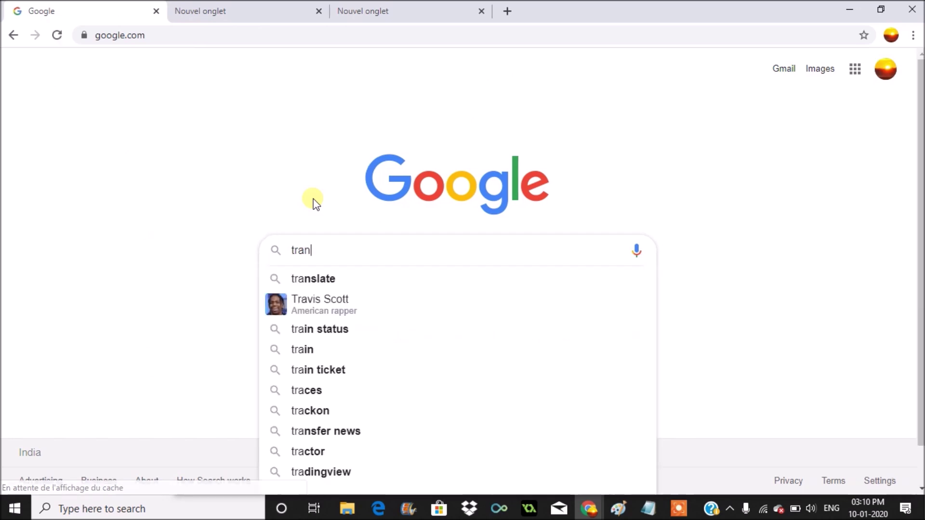
text(slate)
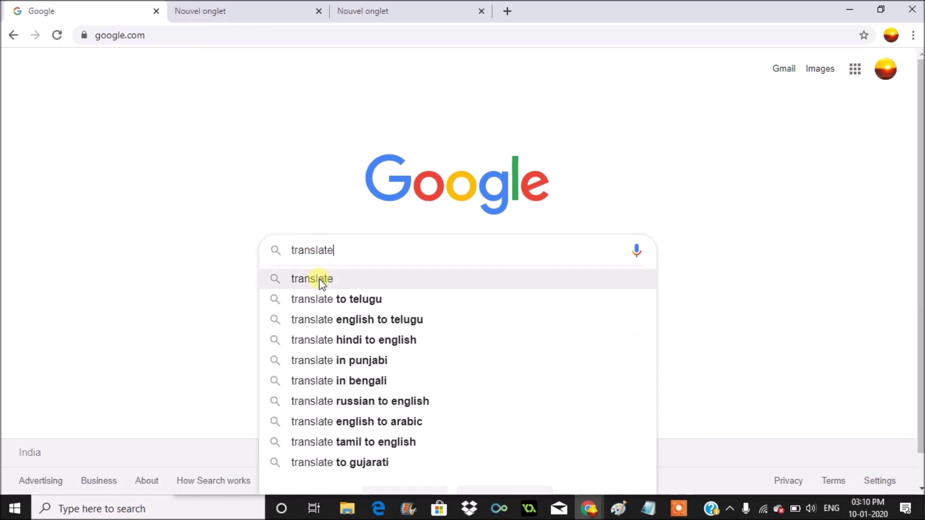
click(321, 283)
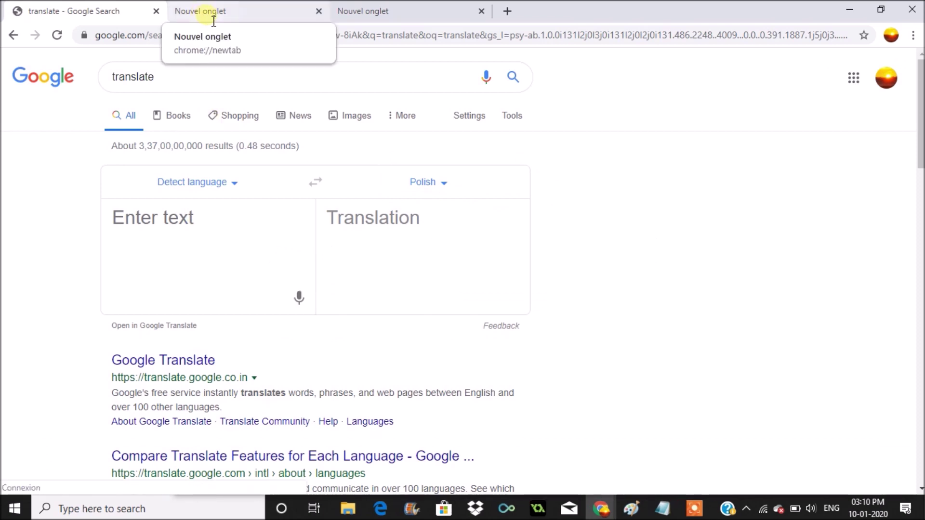
Enter 'nouvel onglet' in the translator and open the target-language list.
click(168, 225)
text(nou)
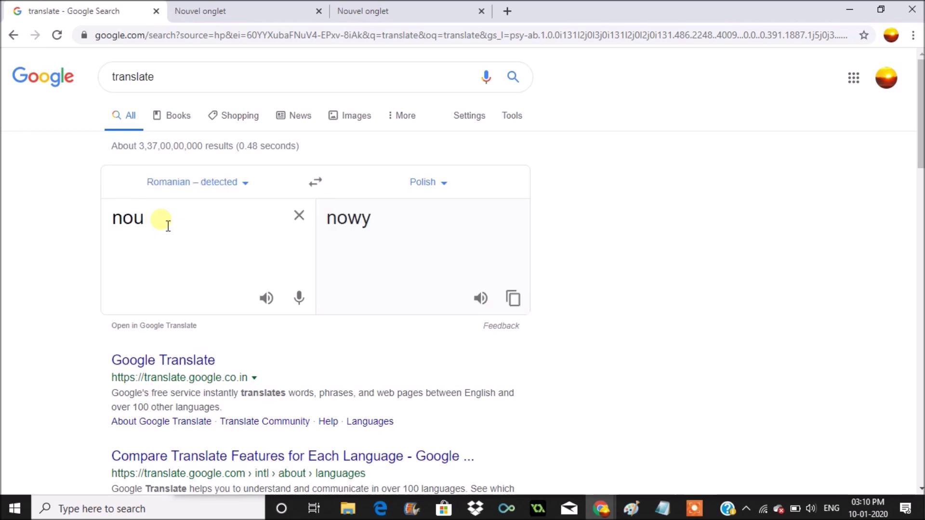
text(vel ong)
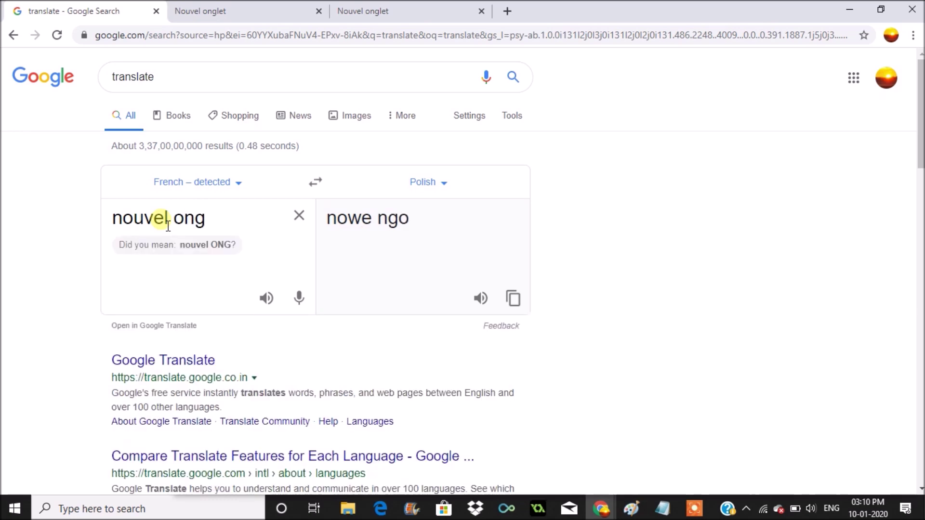
text(let)
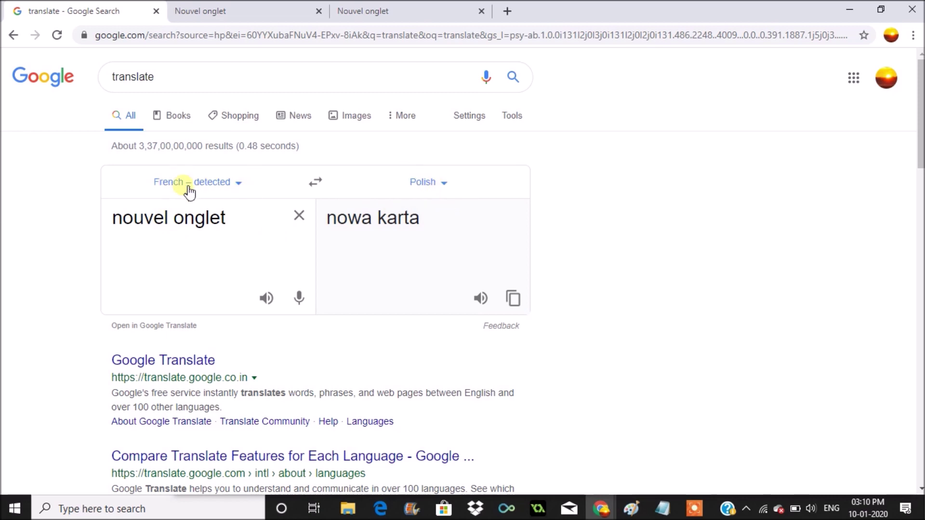
click(448, 187)
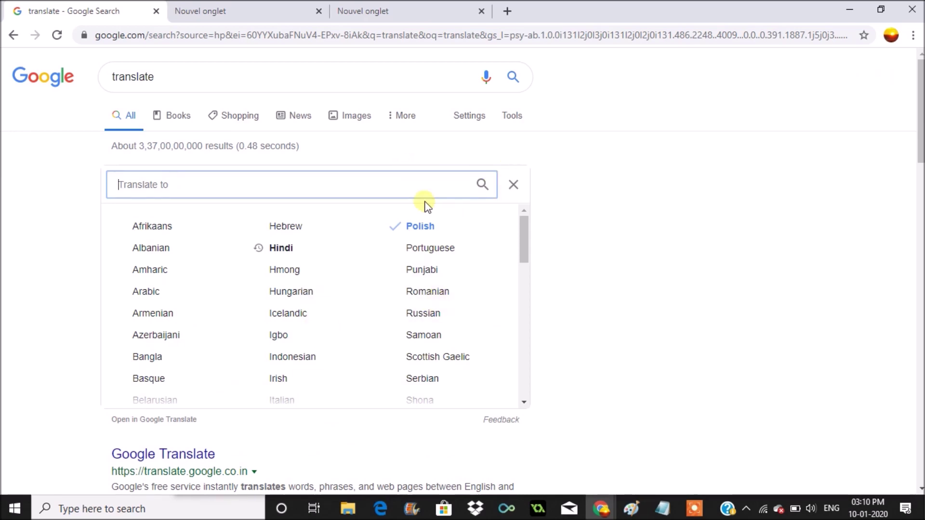
Set the target language to English and select the phrase 'nouvel onglet'.
text(eng)
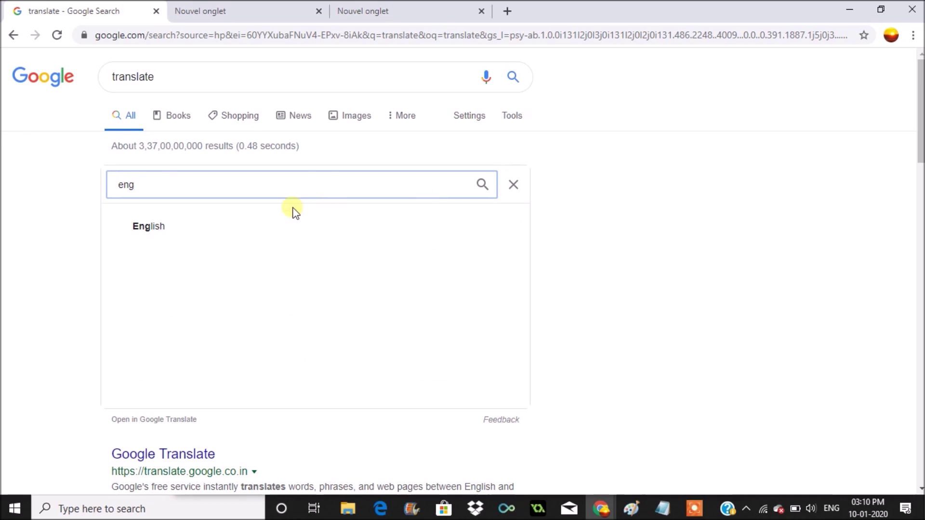
click(154, 227)
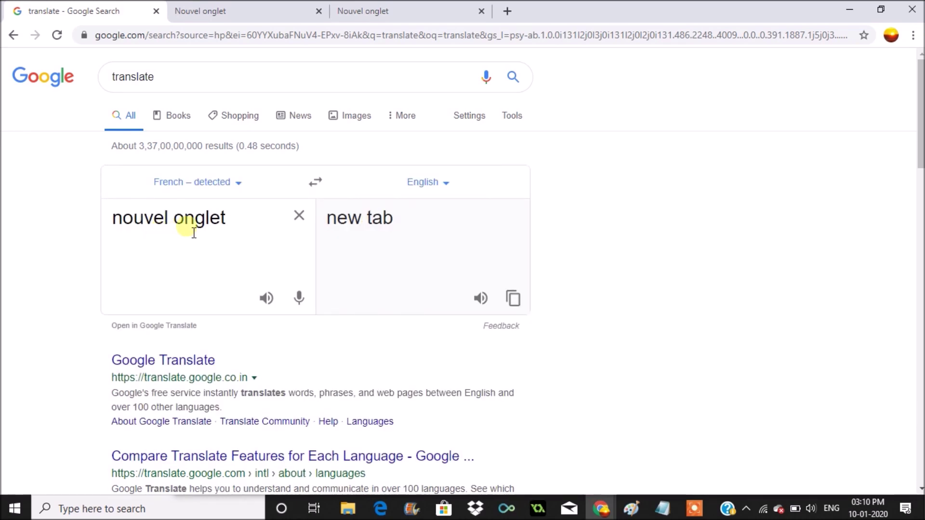
triple_click(241, 222)
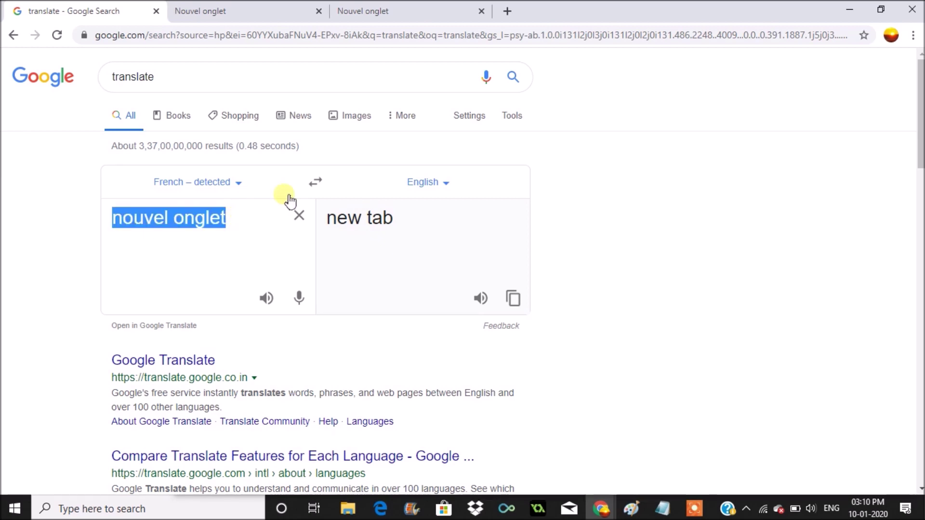
Replace the phrase with 'english' and highlight its French result 'anglaise'.
click(299, 215)
text(english)
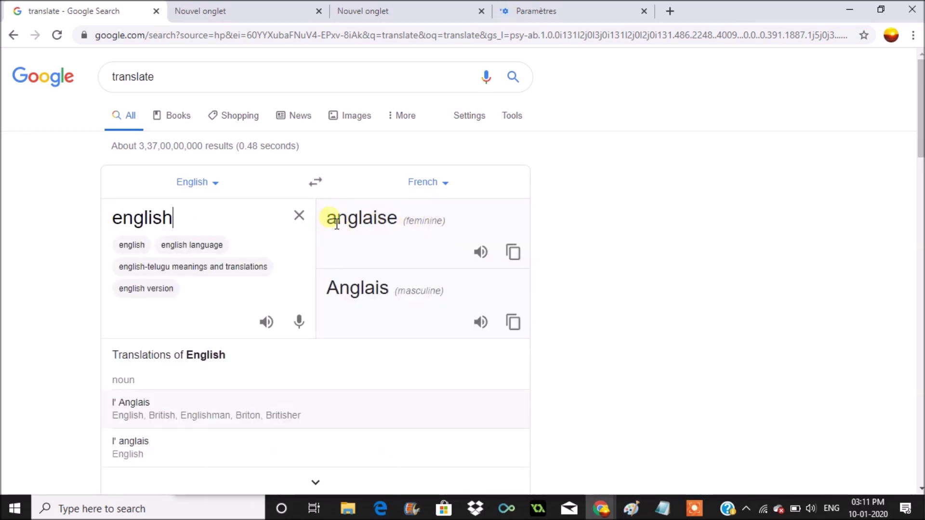
drag(328, 223, 379, 219)
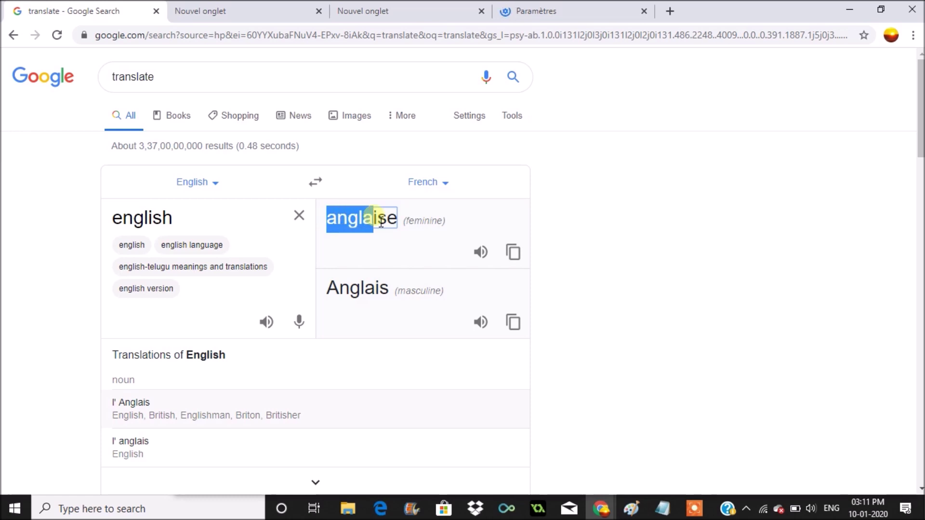
Open Chrome's Paramètres (settings) page from the main menu.
click(22, 224)
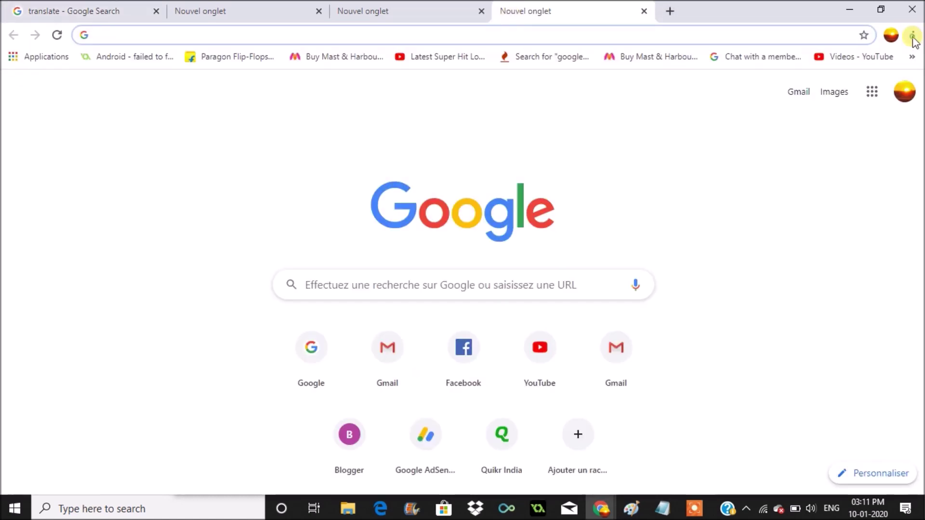
click(912, 36)
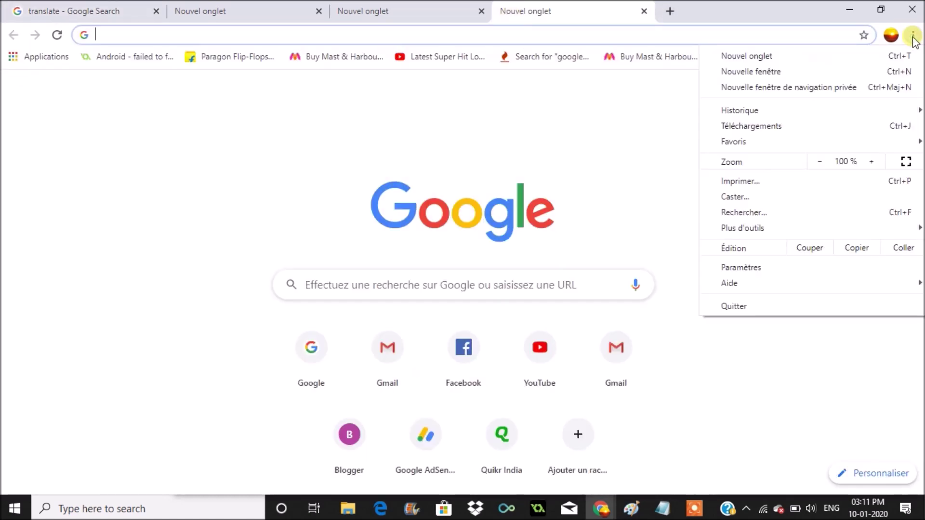
click(764, 273)
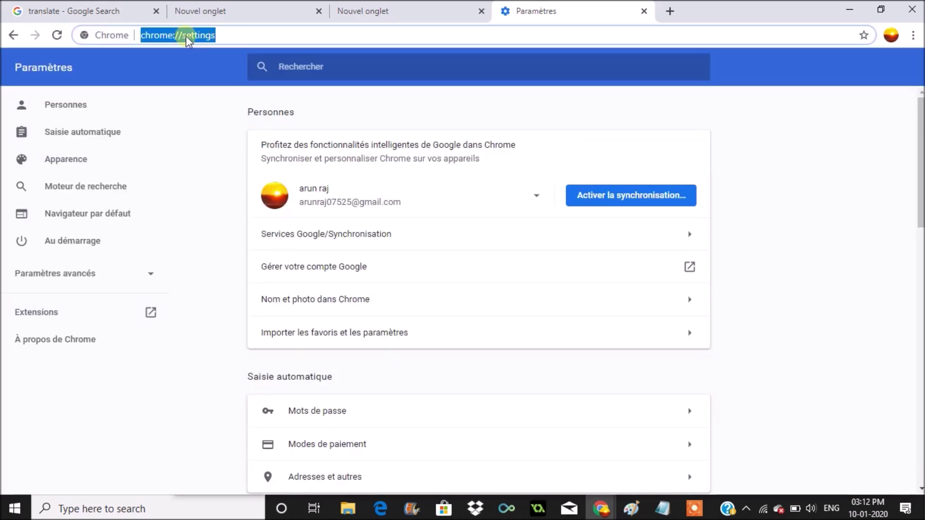
Expand Paramètres avancés and scroll to the Langues section showing français.
right_click(186, 36)
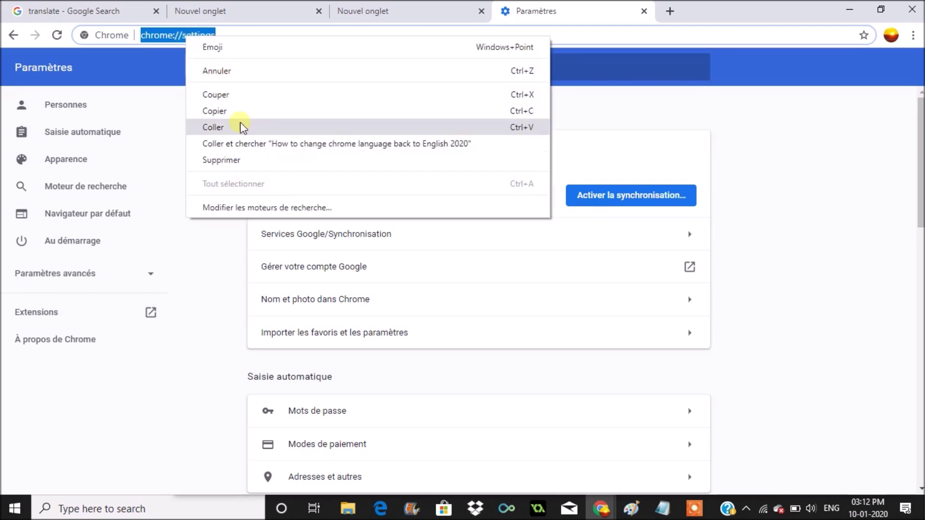
click(920, 222)
drag(920, 222, 913, 481)
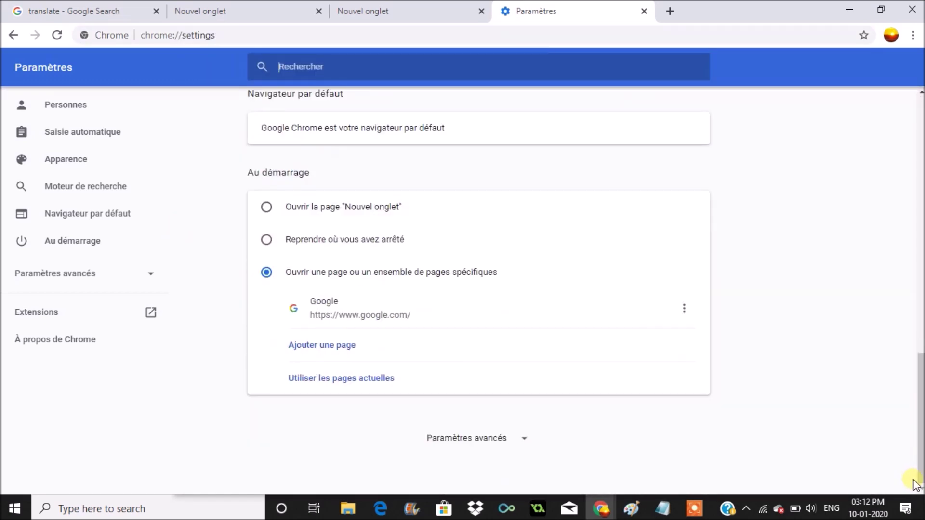
click(488, 439)
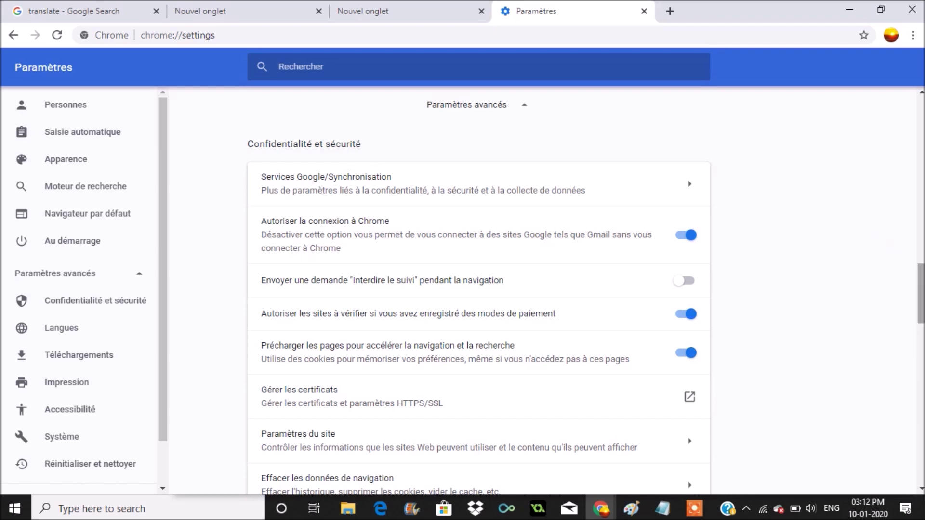
drag(920, 254, 920, 309)
drag(249, 301, 302, 296)
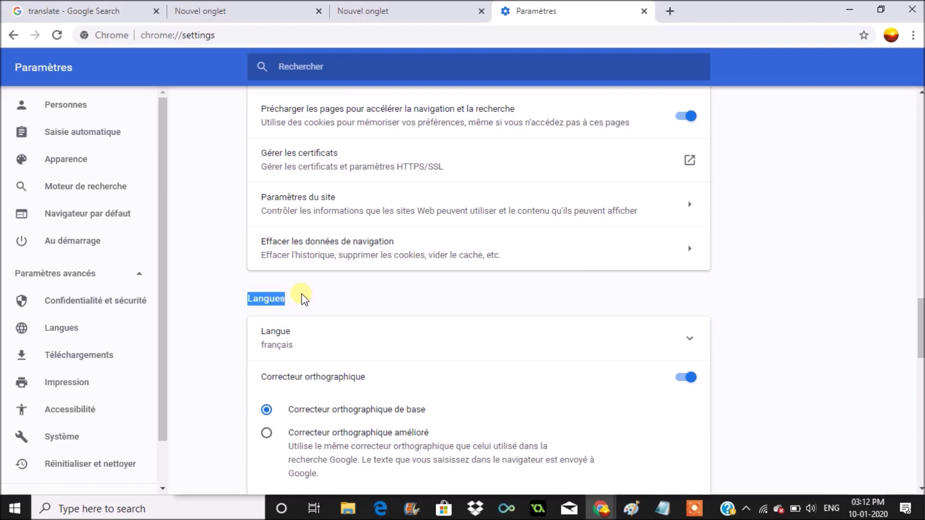
Translate 'language' to French ('Langue'), then return to the Paramètres tab.
click(87, 11)
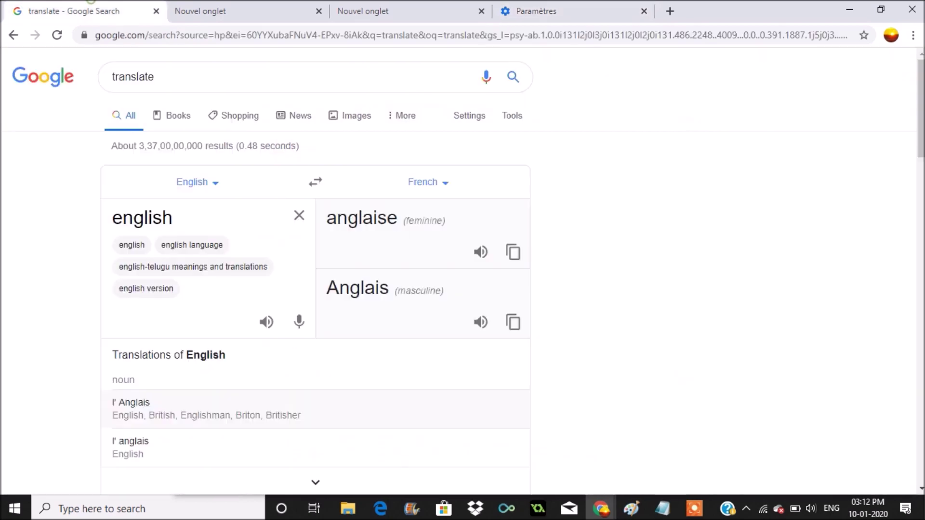
drag(195, 222, 76, 212)
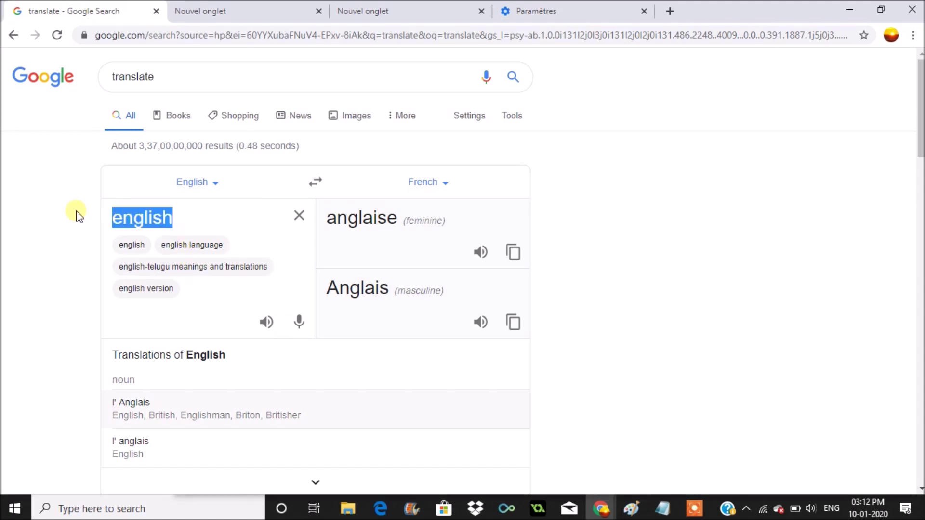
text(langugae)
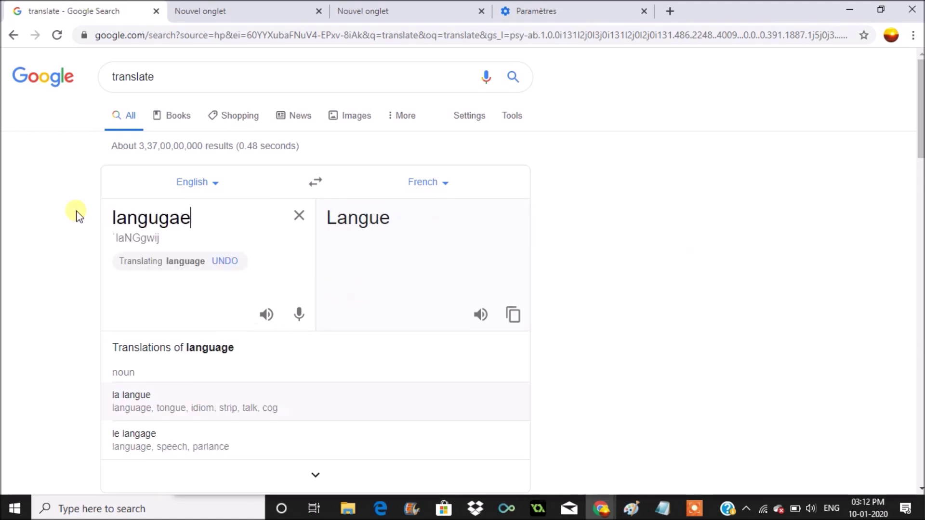
key(BackSpace)
key(BackSpace)
key(BackSpace)
text(age)
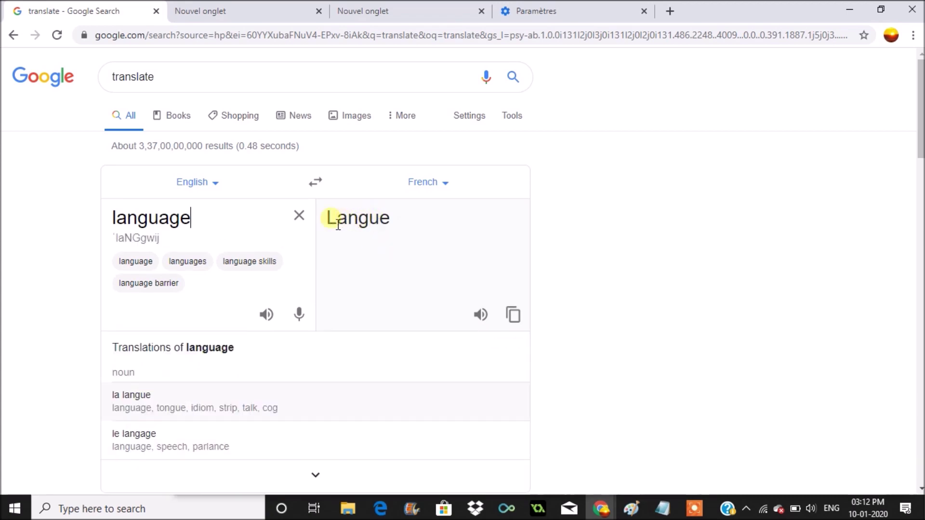
click(542, 8)
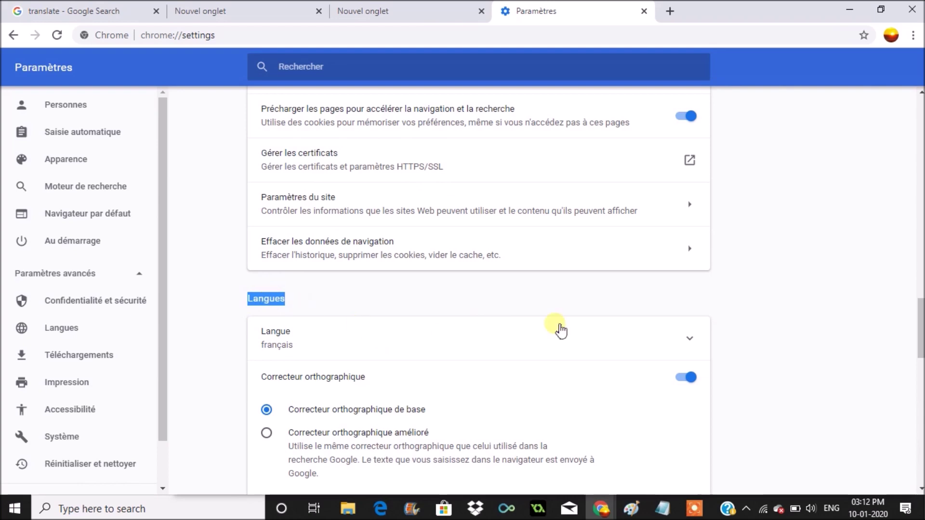
Check 'Afficher Google Chrome dans cette langue' for anglais (États-Unis) and relaunch Chrome.
click(693, 338)
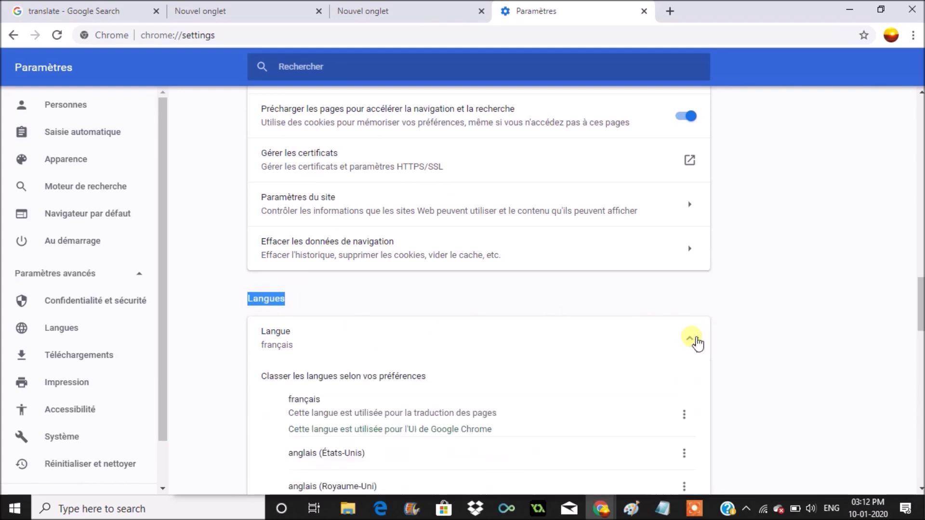
scroll(697, 343, down, 3)
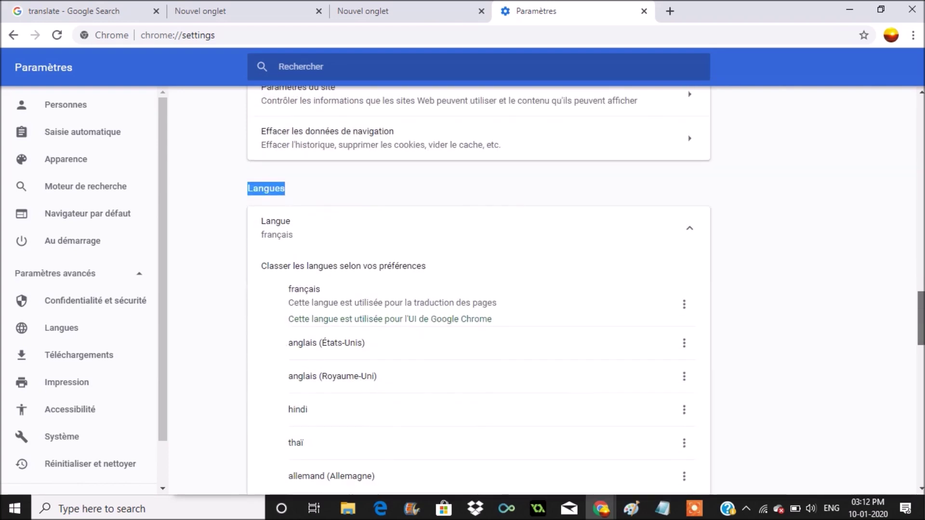
scroll(585, 290, down, 1)
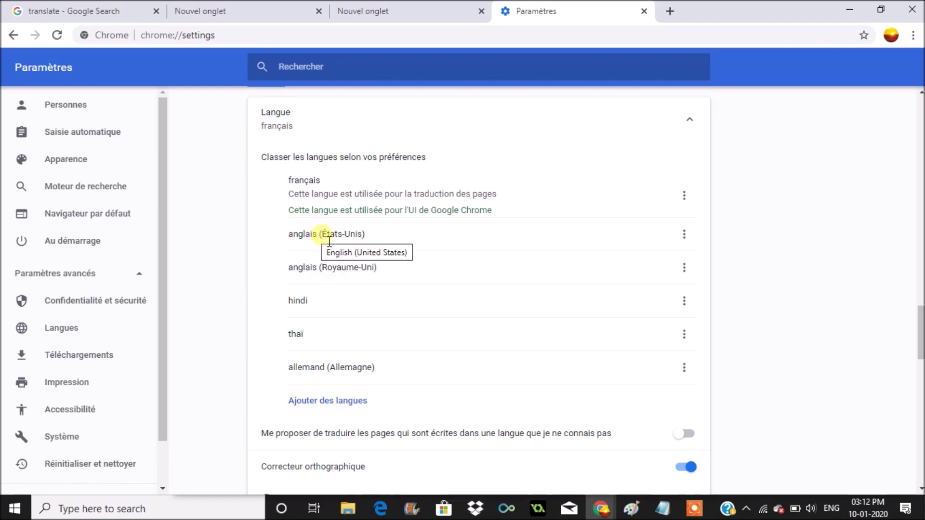
click(691, 236)
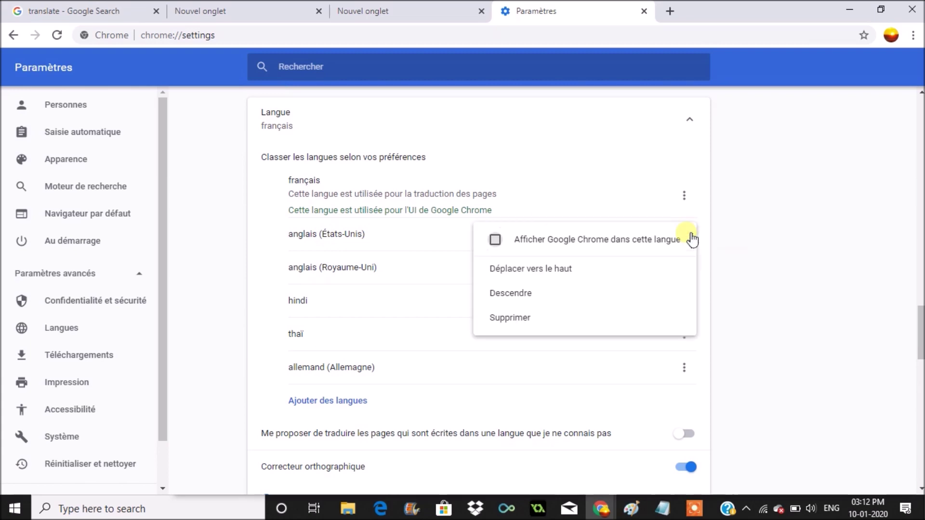
click(495, 240)
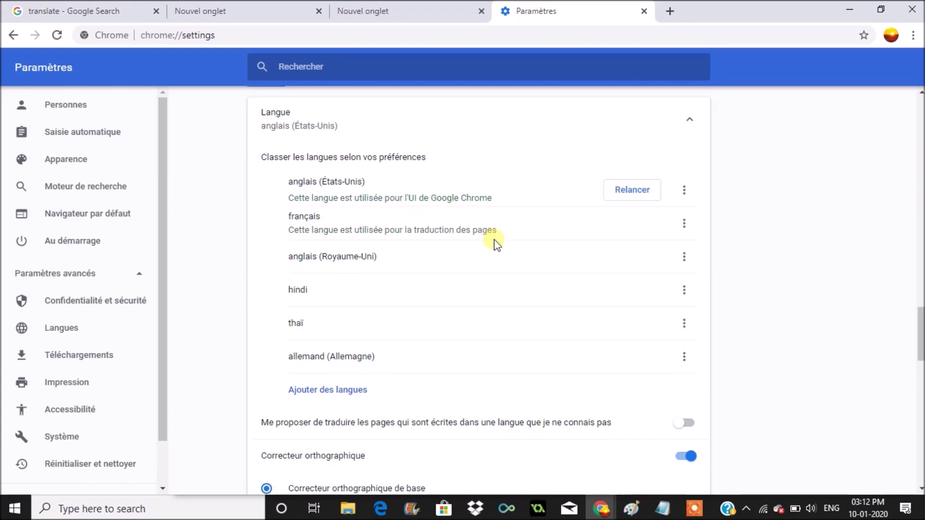
click(625, 193)
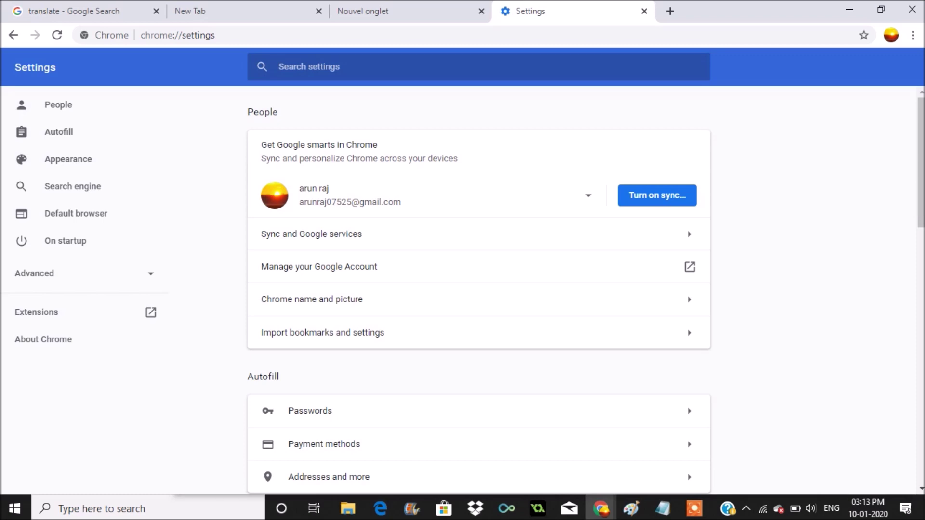
Open a new tab and go to Chrome's Settings page.
click(677, 12)
click(913, 36)
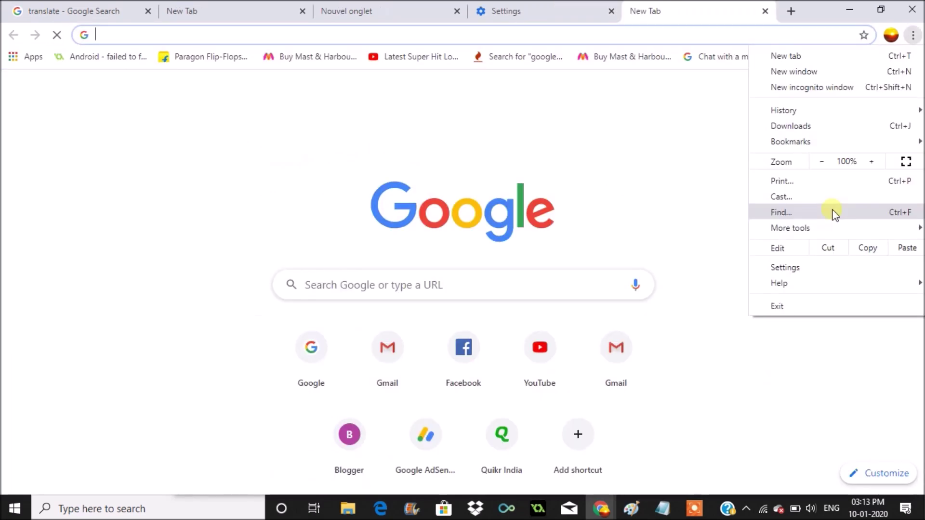
click(812, 265)
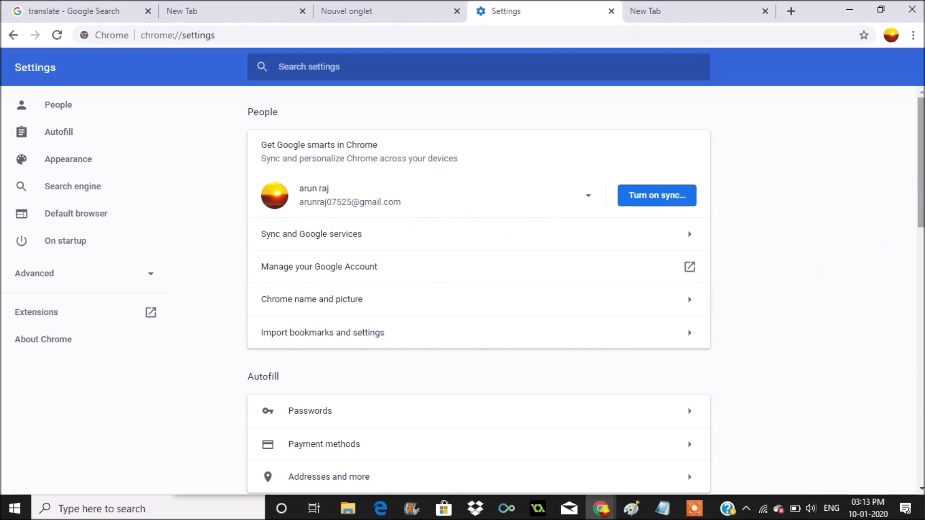
Expand Advanced and the Languages list, showing English (United States) then French.
scroll(920, 289, down, 15)
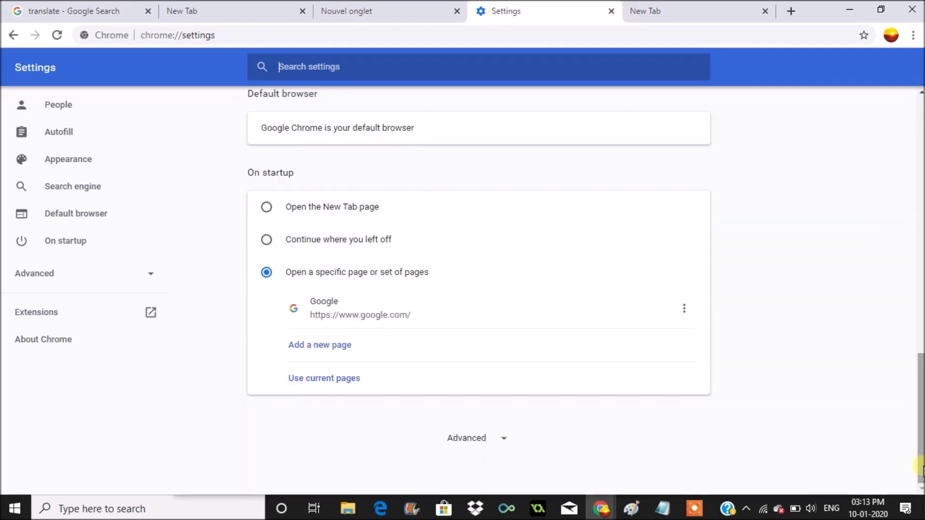
click(486, 440)
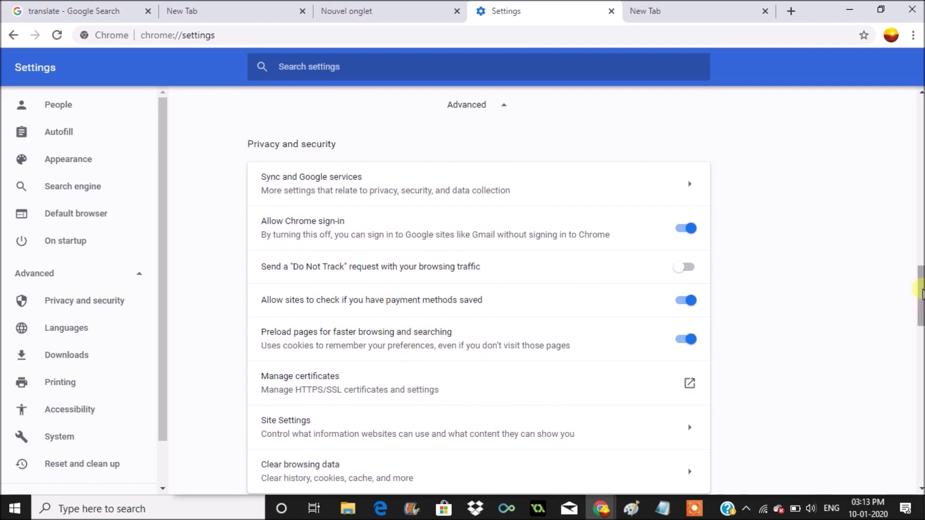
drag(920, 283, 921, 328)
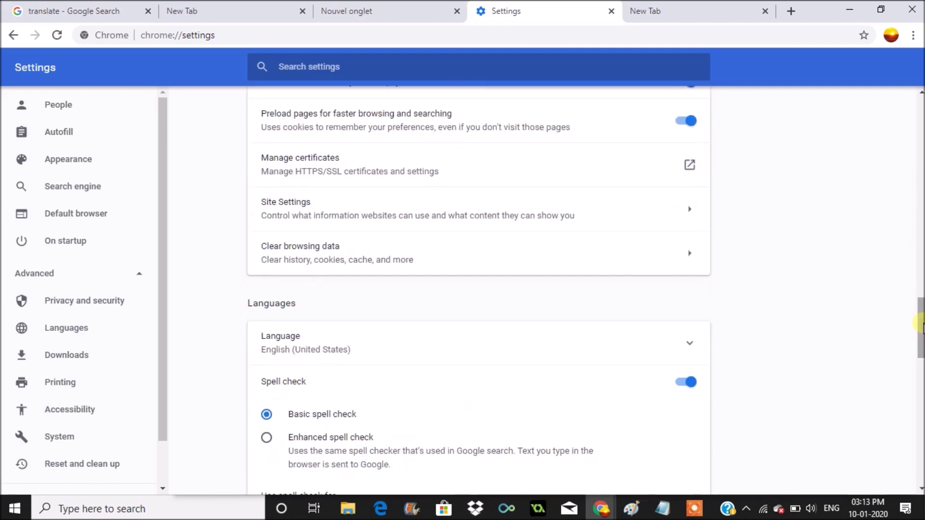
click(560, 346)
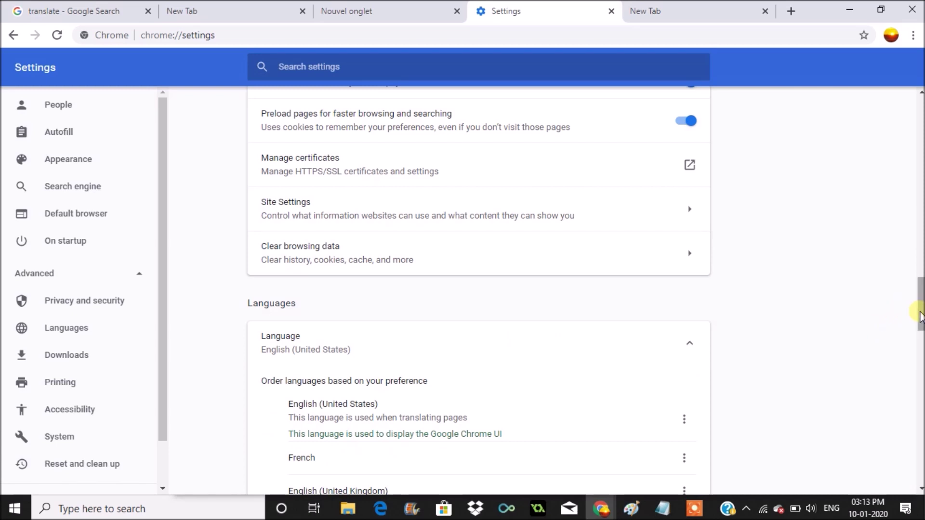
drag(918, 313, 920, 348)
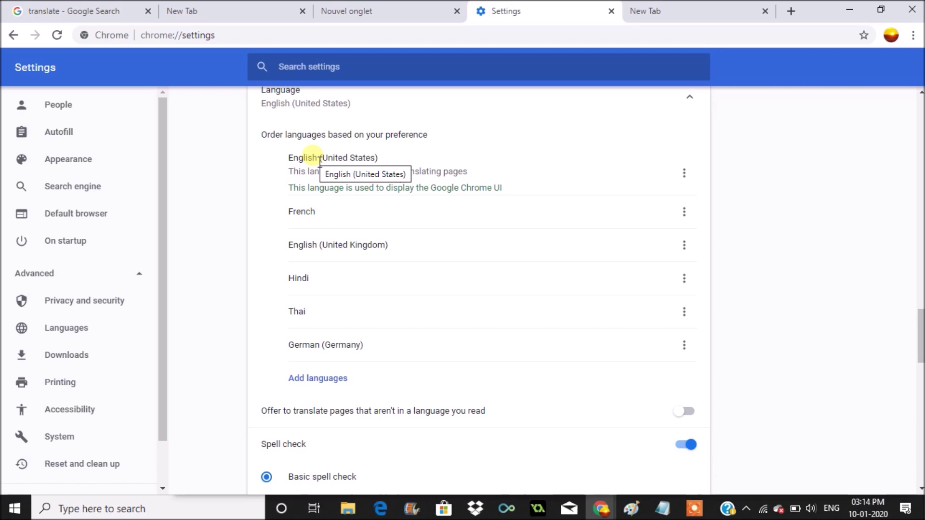
Add English to the preferred languages via an 'eng' search.
click(322, 379)
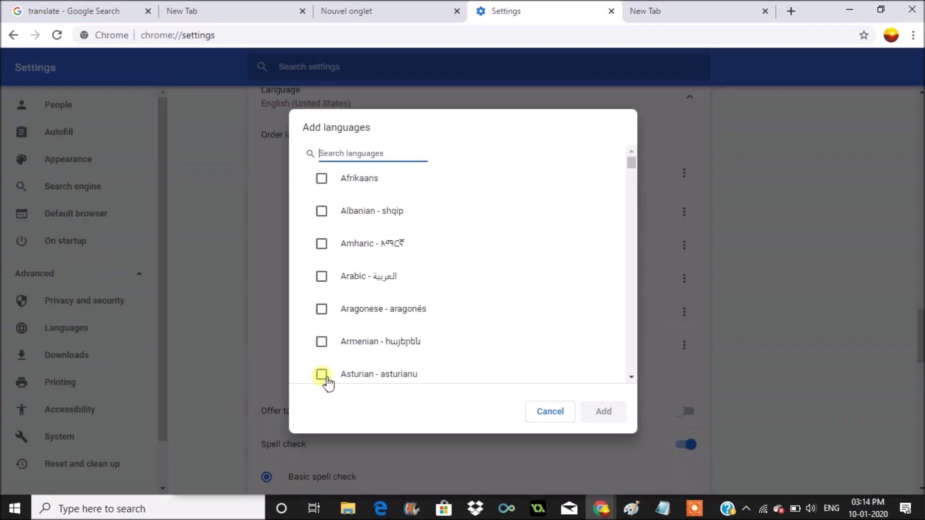
text(englis)
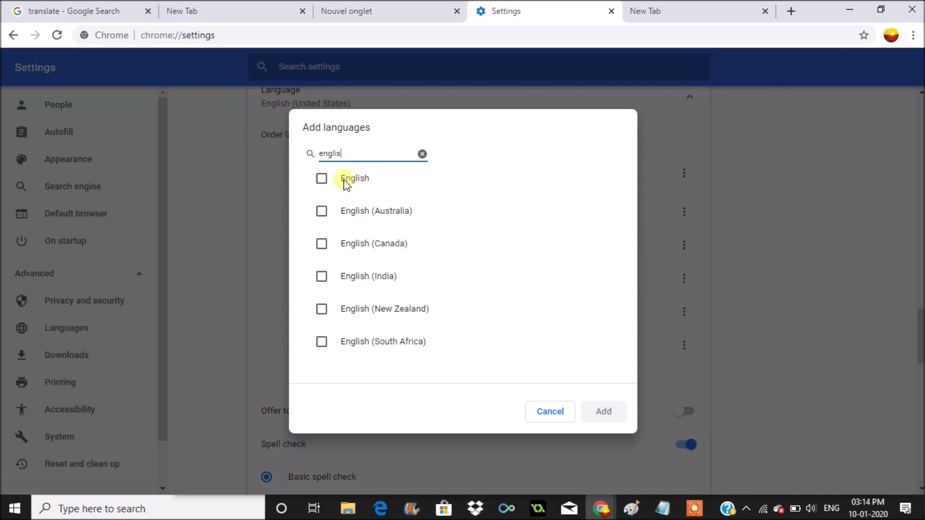
click(322, 183)
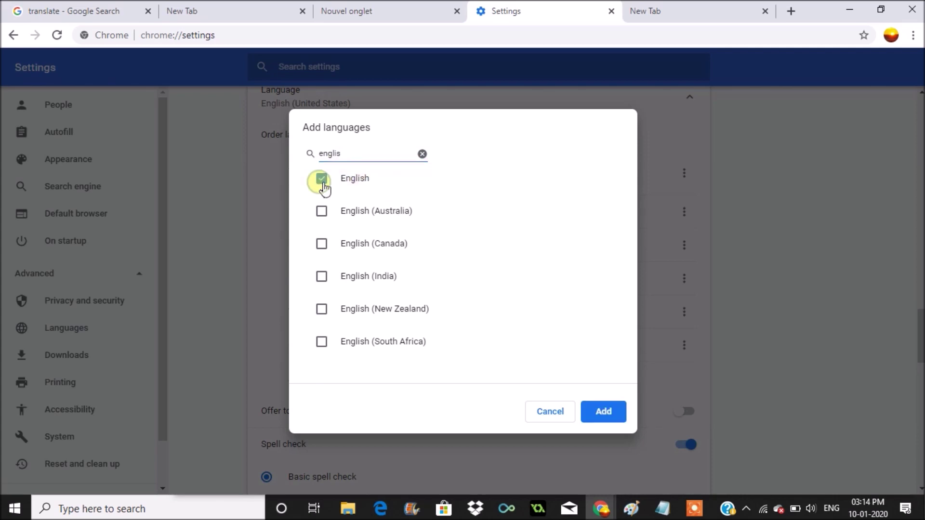
click(618, 415)
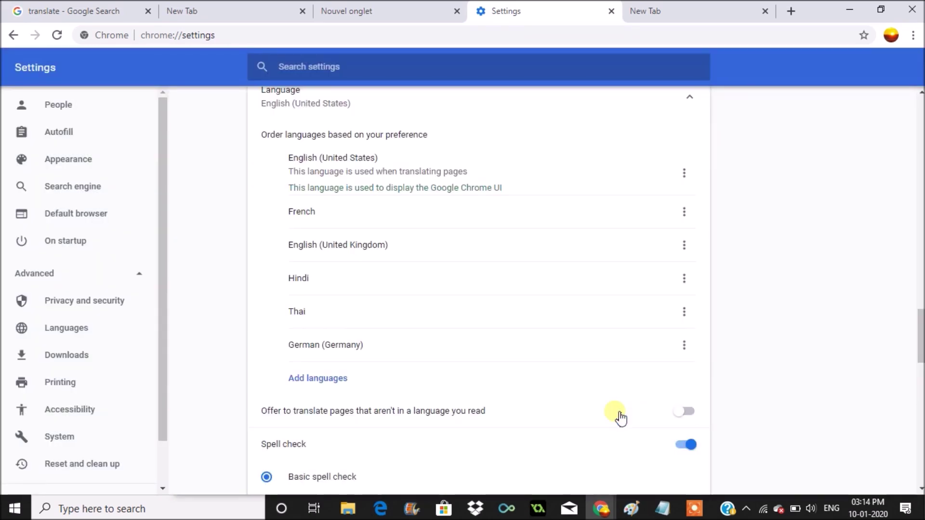
Display Chrome in English (United Kingdom) and relaunch the browser.
click(684, 246)
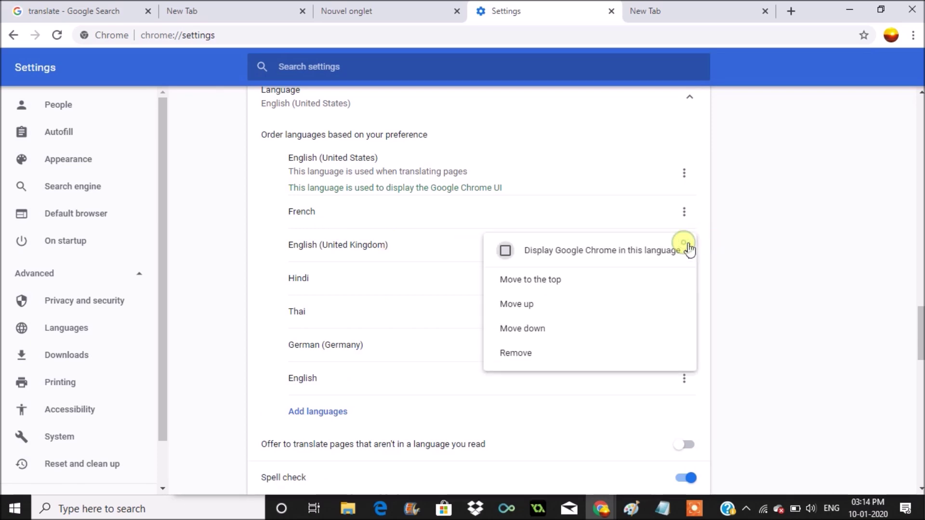
click(551, 252)
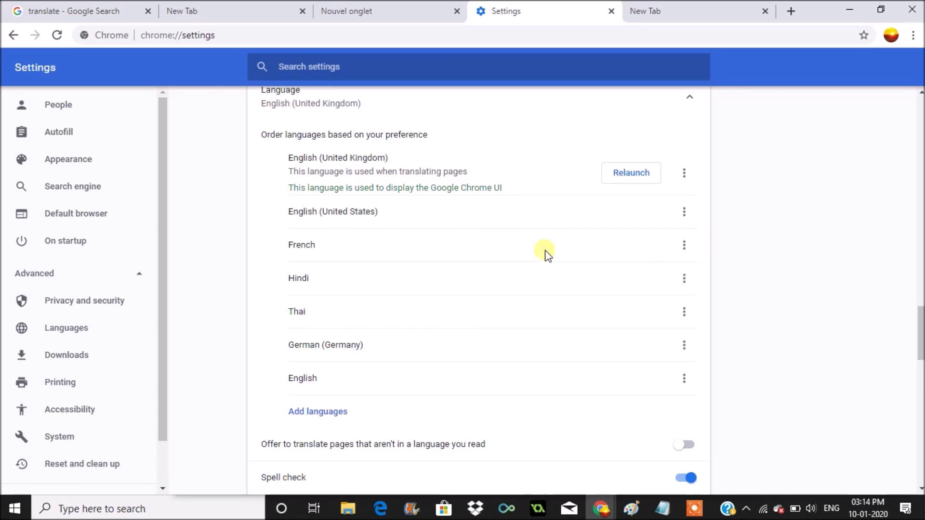
click(631, 173)
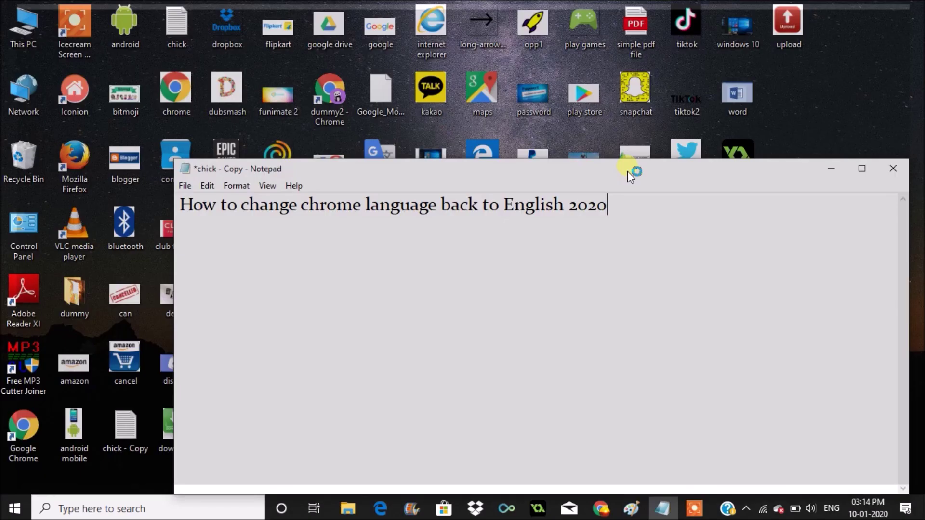